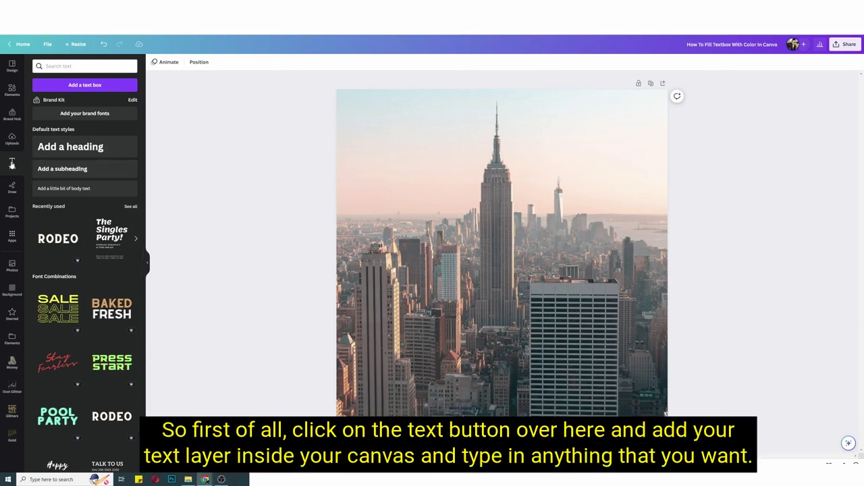
Step: Replace the placeholder heading text with the creator's name and nudge it slightly lower
click(70, 146)
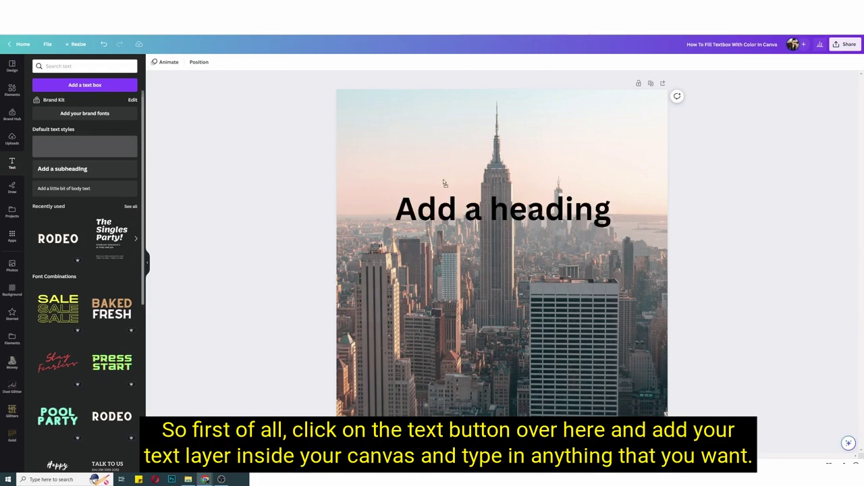
double_click(484, 205)
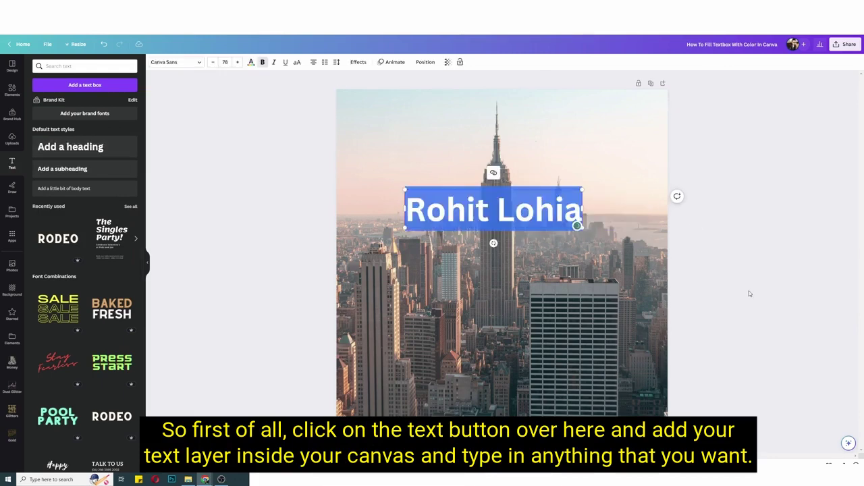
key(Escape)
key(Escape)
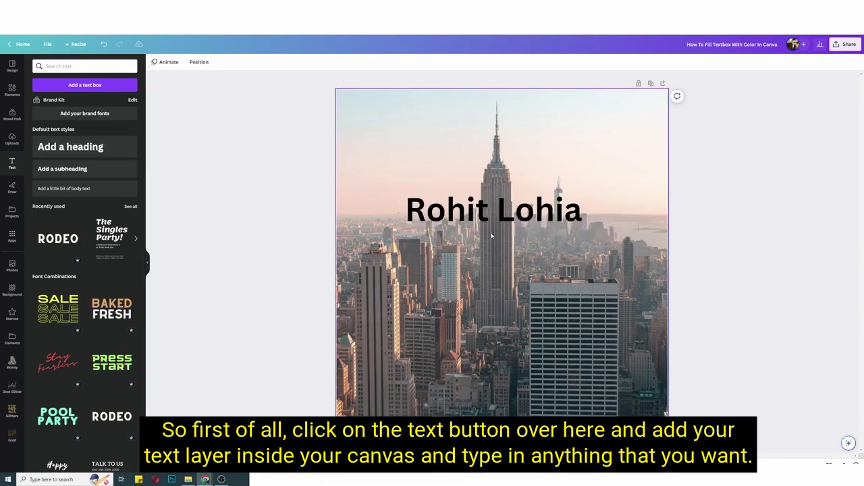
drag(504, 217, 505, 222)
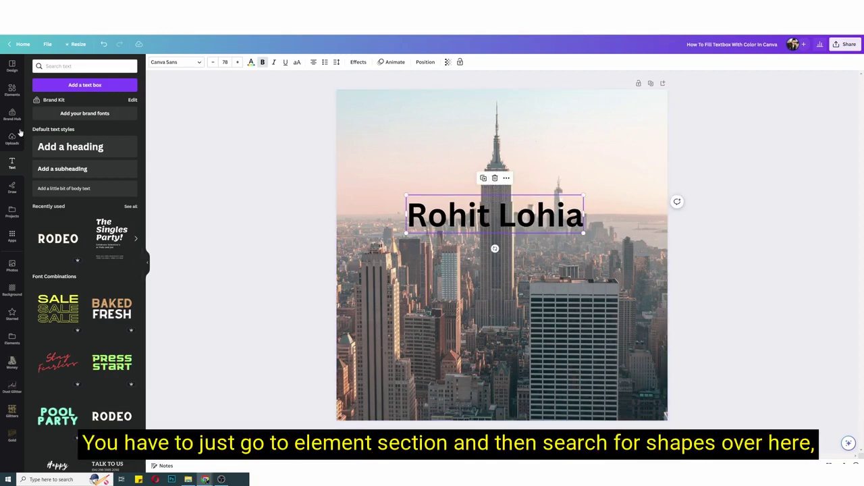
Step: Search Elements for 'shapes' and drag a square shape over the name heading
click(9, 92)
click(61, 66)
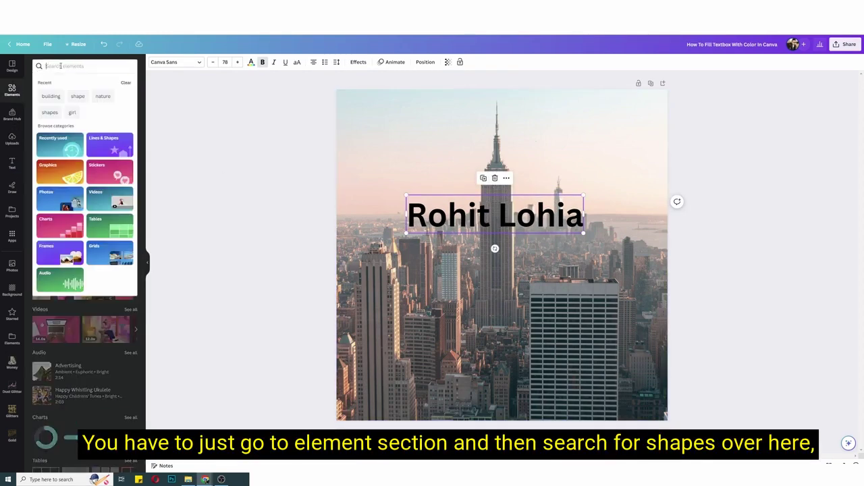
text(shapes)
key(Return)
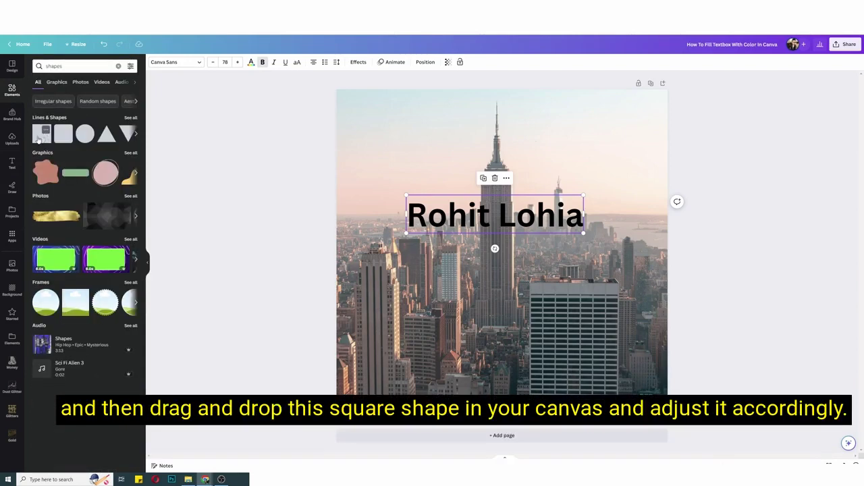
drag(45, 137, 420, 209)
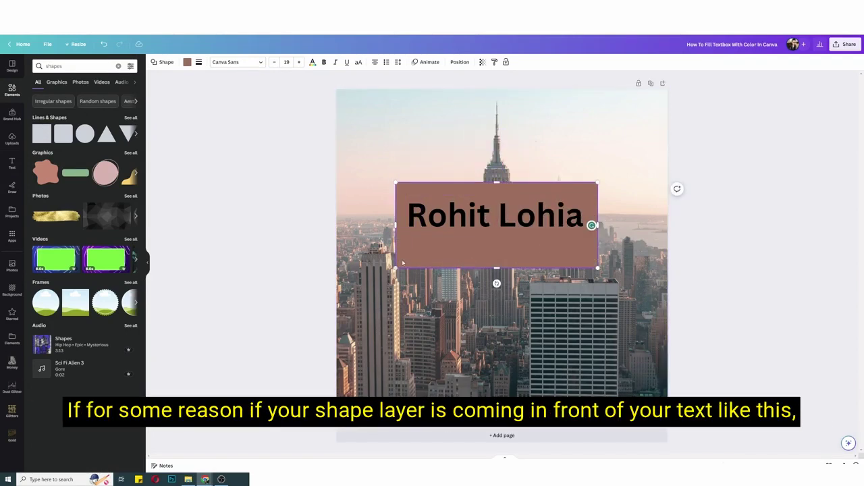
Step: Send the square shape behind the name text using the Position layering options
click(460, 62)
click(72, 91)
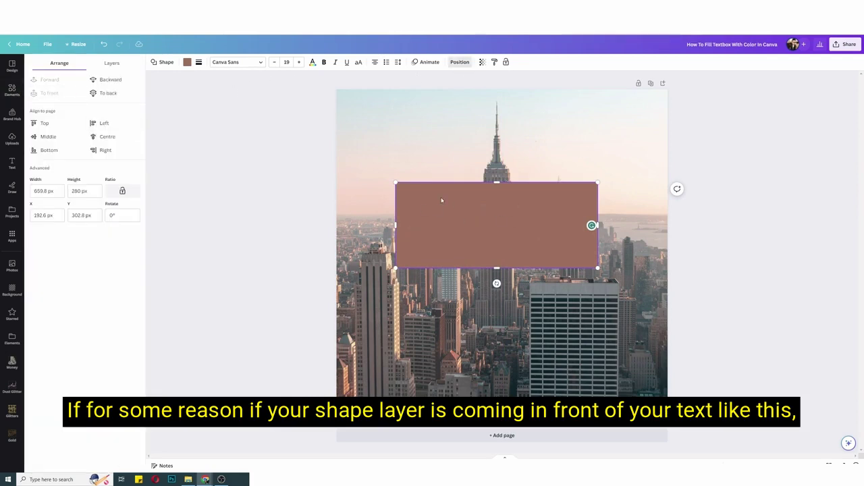
click(801, 229)
click(534, 225)
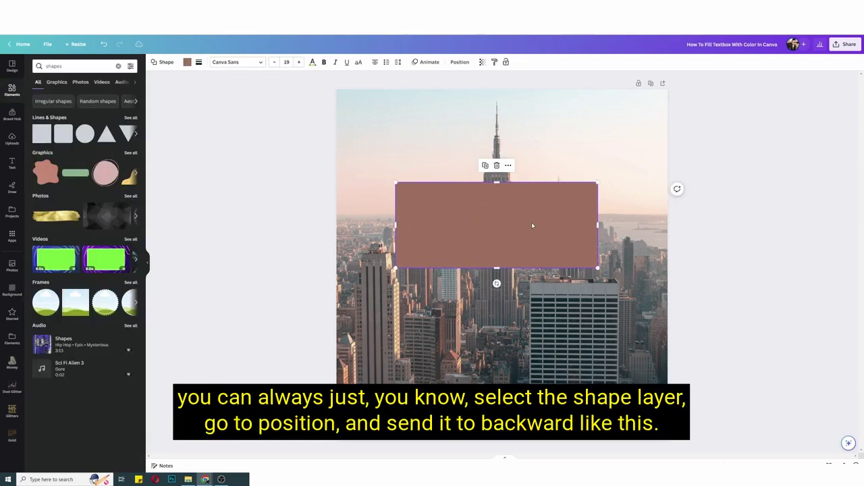
click(459, 62)
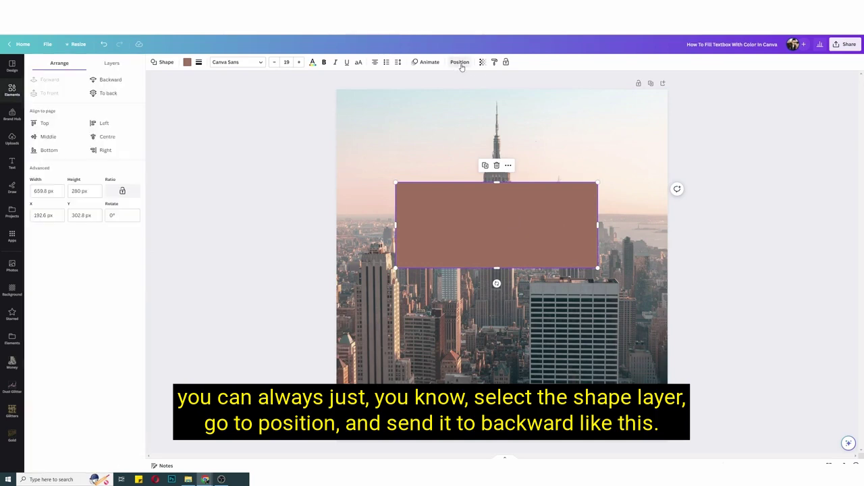
click(110, 92)
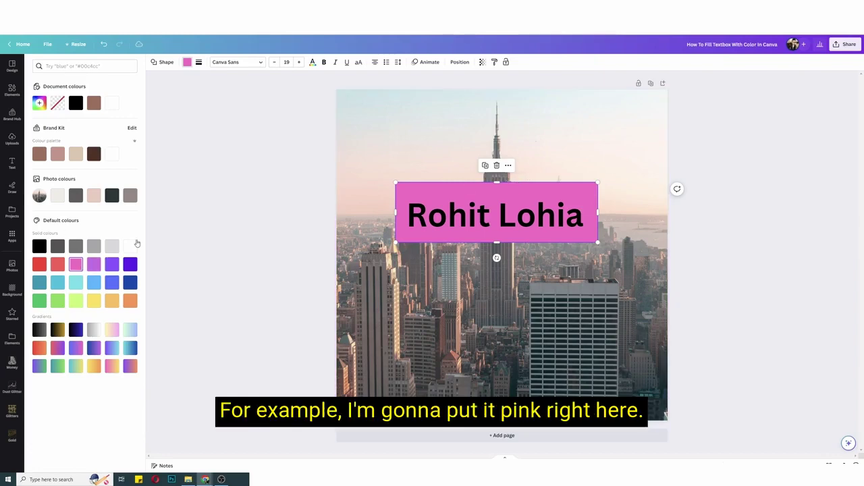
Step: Lower the pink box's top edge and try solid and dashed border styles with thicker weight
drag(497, 183, 497, 188)
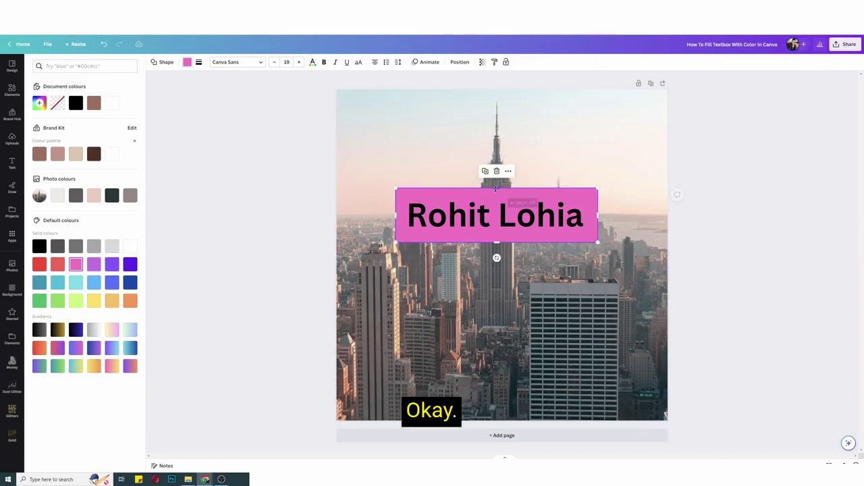
click(199, 62)
click(221, 82)
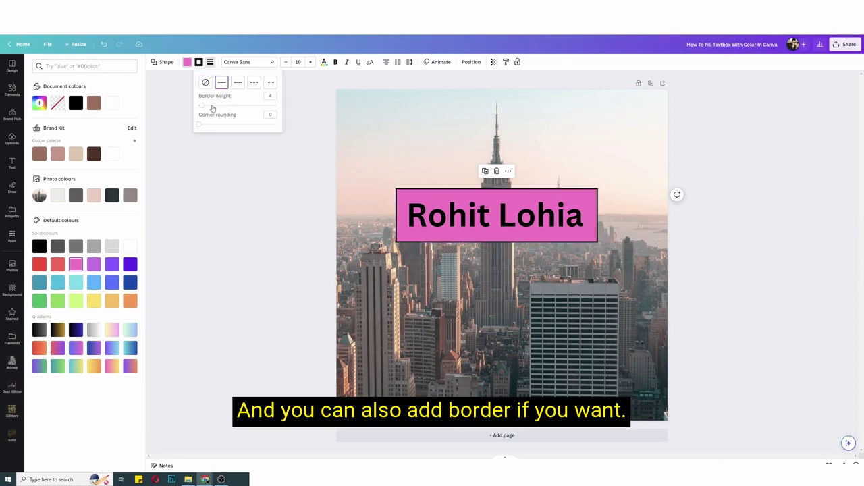
drag(200, 105, 200, 127)
click(254, 82)
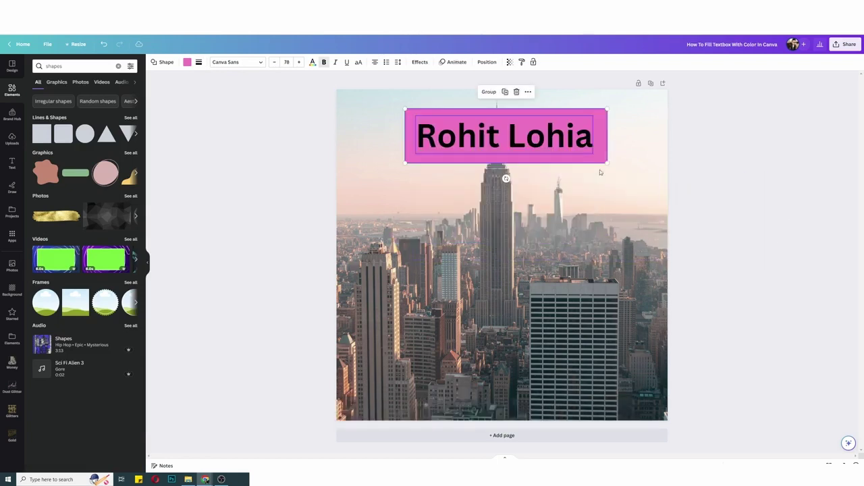
Step: Insert a new square text box with R and type the creator's name inside it
click(605, 285)
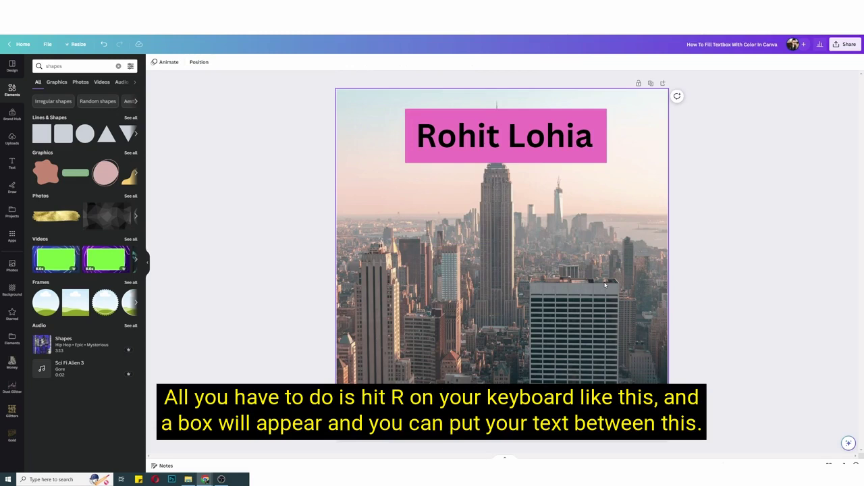
key(r)
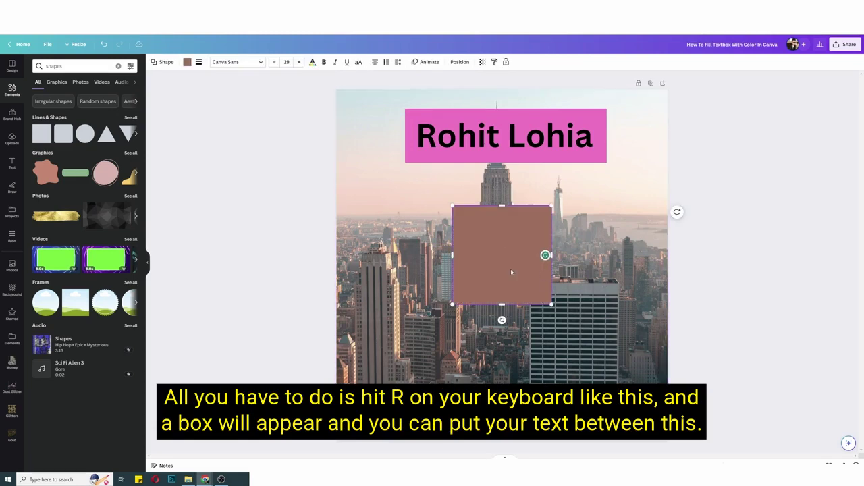
text(Rohit Lohia)
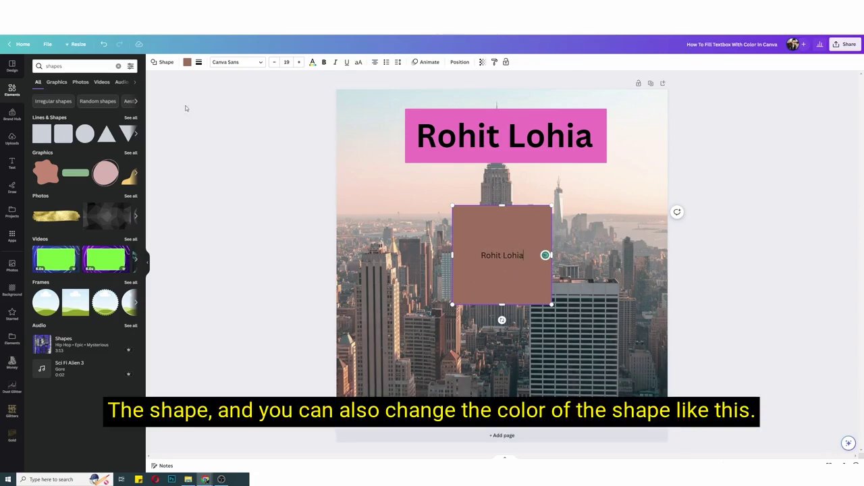
Step: Make the new box pink, set its name text to size 72, and widen the box
click(187, 62)
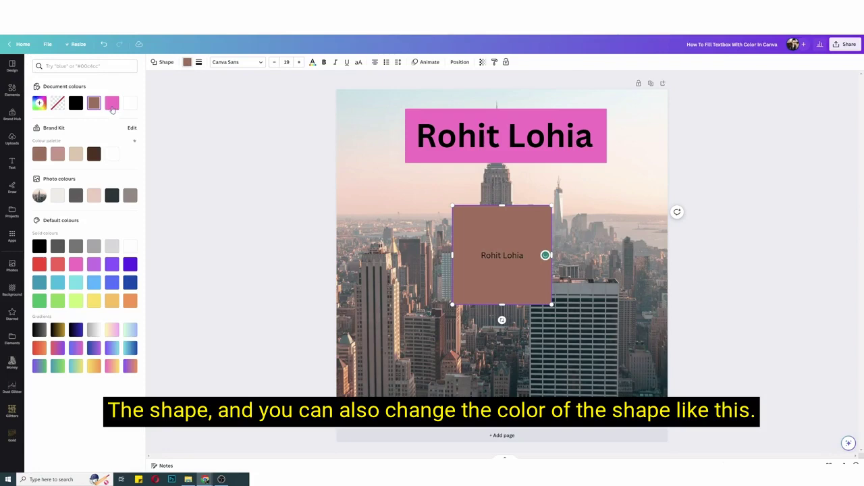
click(112, 102)
double_click(497, 254)
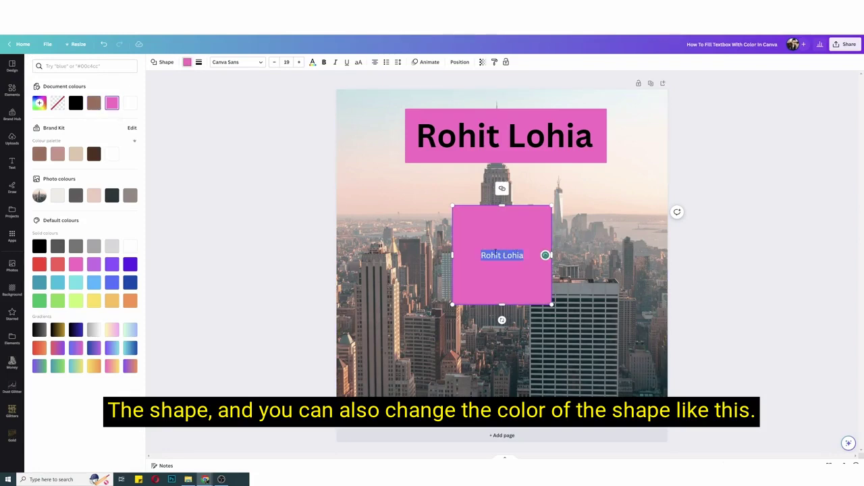
click(287, 62)
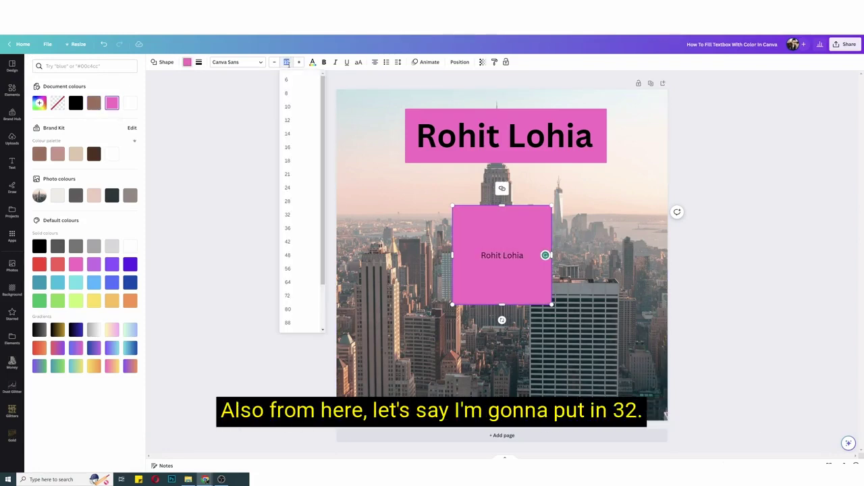
click(292, 218)
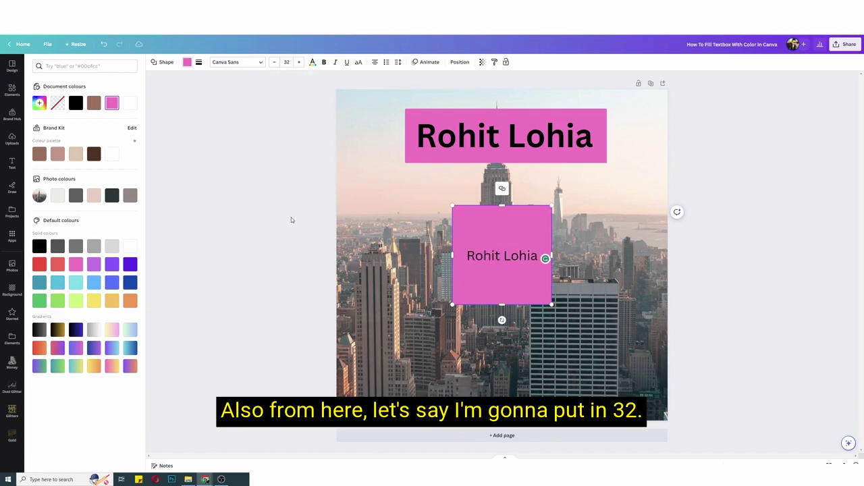
click(287, 62)
click(291, 287)
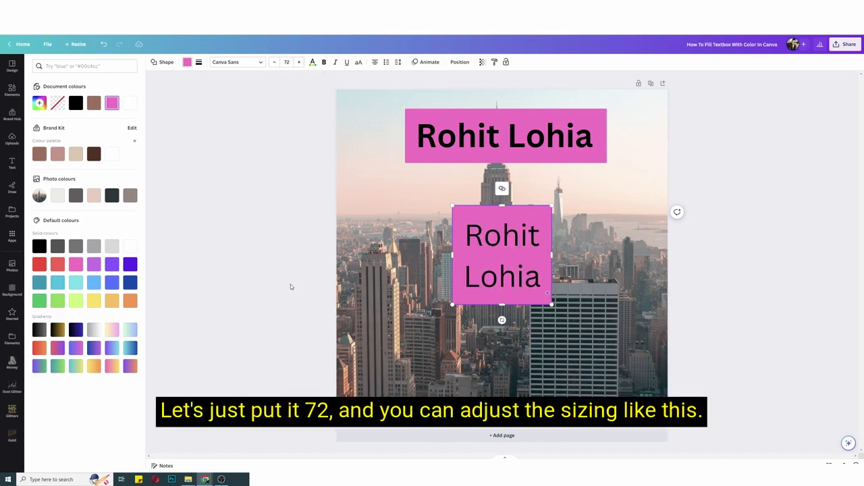
drag(552, 255, 611, 256)
Step: Set the second box's name text in League Spartan uppercase
triple_click(501, 255)
click(239, 67)
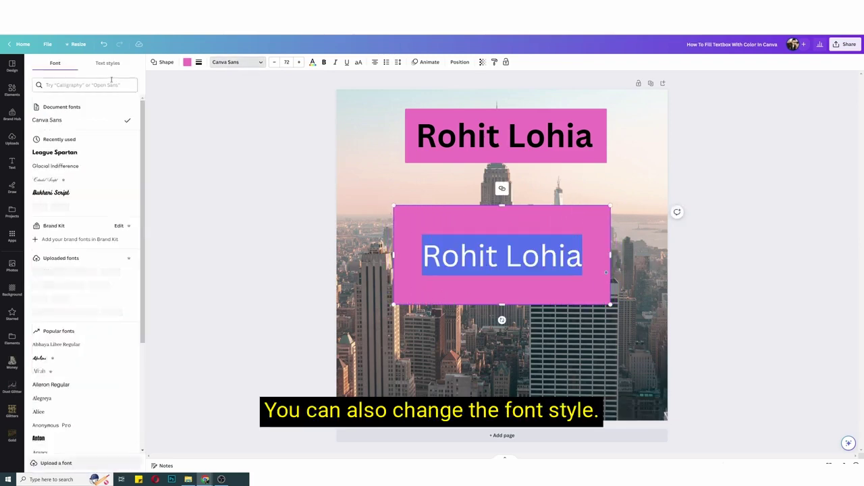
click(55, 152)
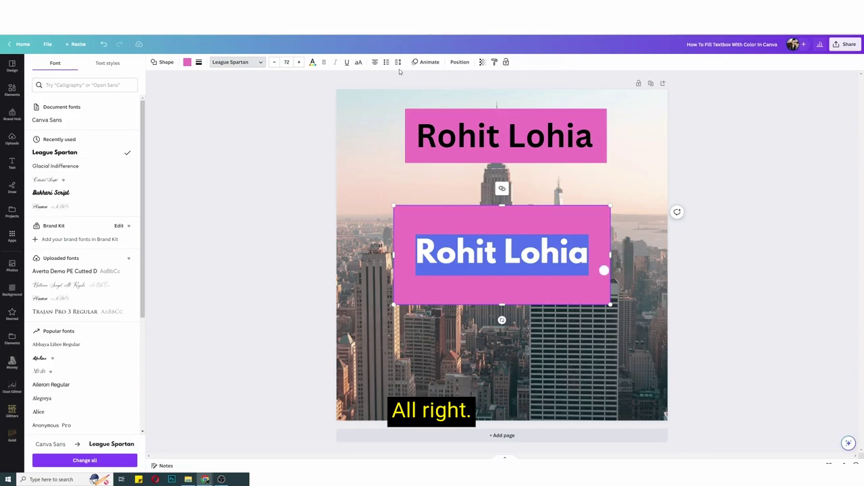
click(358, 61)
Step: Shorten the capitalised name's pink box, move it up under the top box, and widen it both sides
click(756, 240)
click(515, 218)
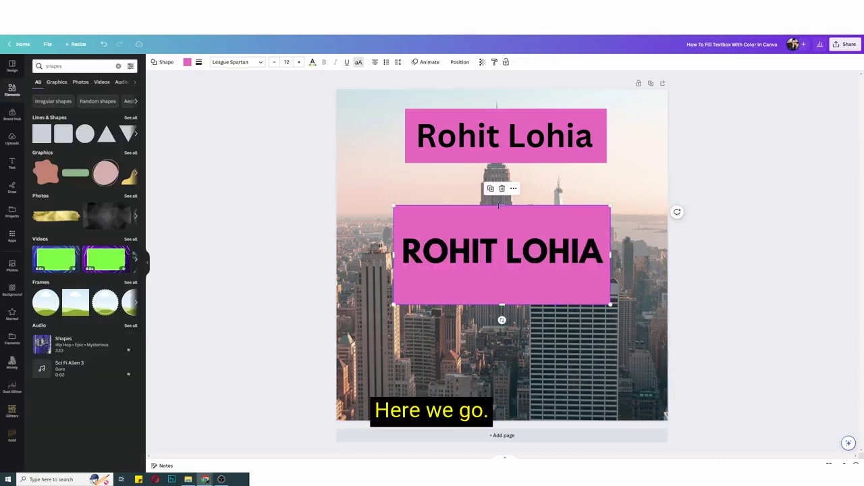
drag(502, 205, 502, 252)
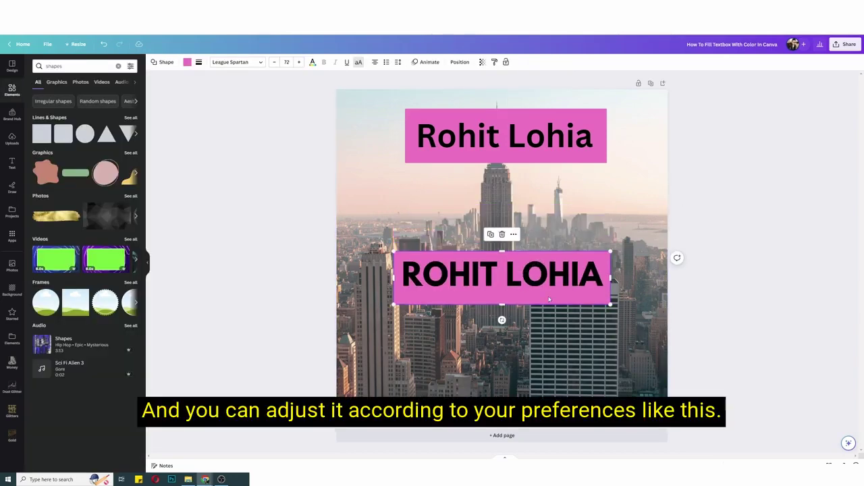
drag(542, 280, 547, 248)
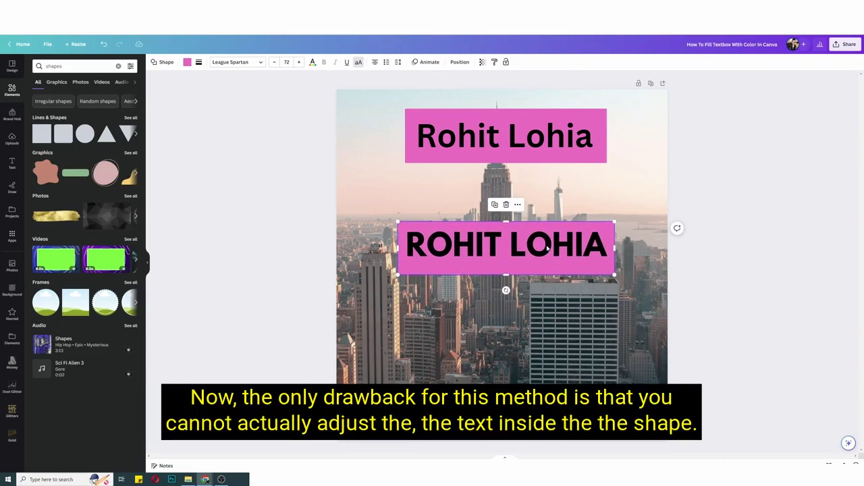
drag(398, 248, 361, 249)
drag(614, 249, 644, 249)
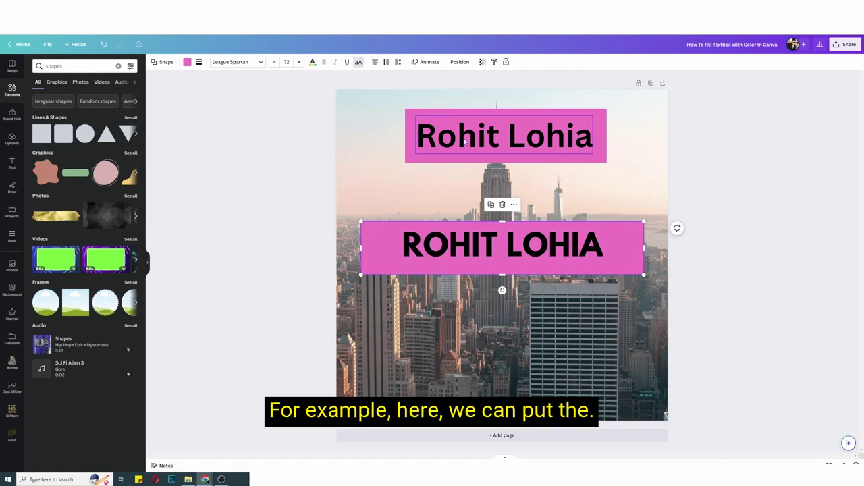
Step: Try stretching the top pink box taller and wider, then undo those changes
click(515, 160)
drag(516, 162, 515, 210)
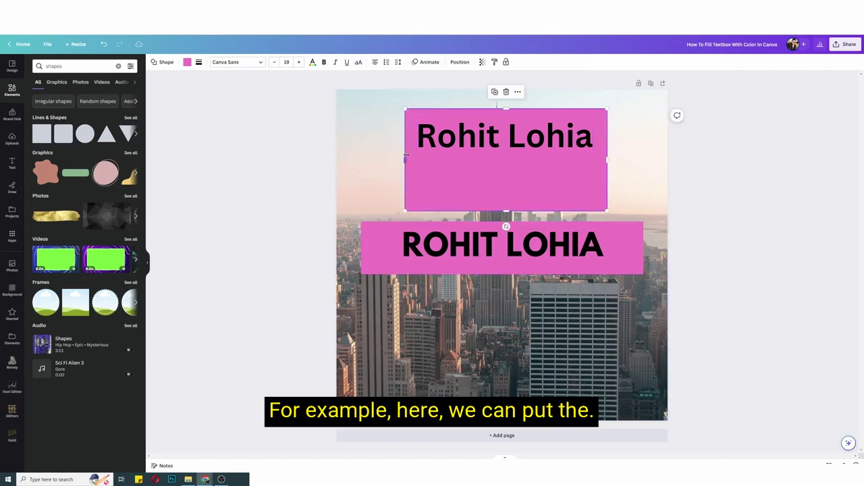
drag(404, 159, 342, 159)
drag(497, 142, 464, 168)
key(ctrl+z)
key(ctrl+z)
key(ctrl+z)
key(ctrl+z)
key(ctrl+z)
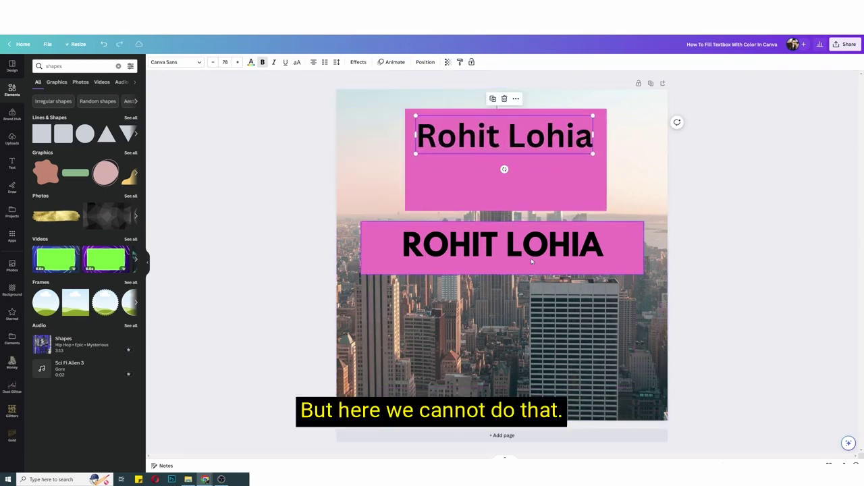
Step: Raise the capitalised name's box slightly and test left/right alignment before recentring its text
drag(499, 256, 533, 230)
double_click(476, 229)
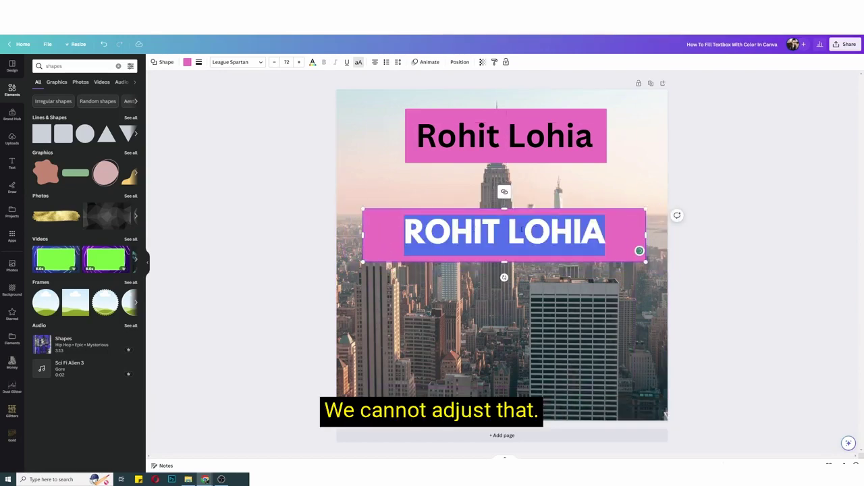
click(375, 62)
click(375, 63)
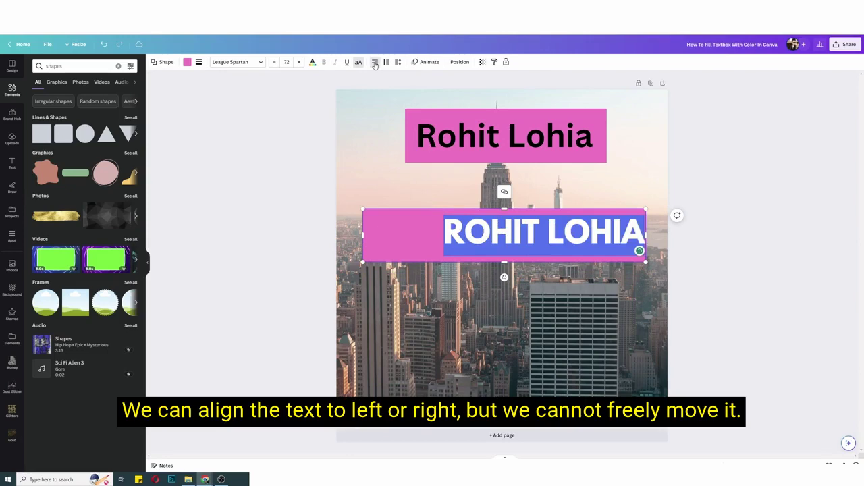
click(374, 62)
Step: Try stretching the capitalised name's box taller, then undo to restore its size
click(723, 270)
click(504, 259)
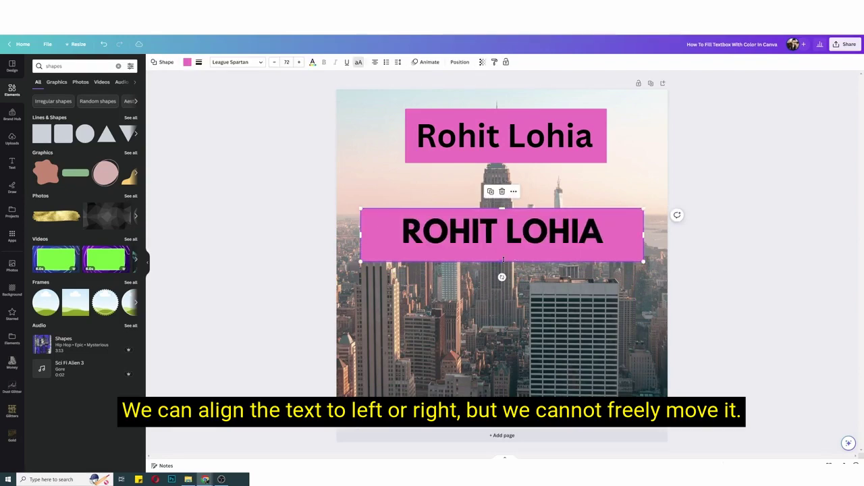
drag(504, 259, 503, 373)
mouse_move(503, 297)
mouse_down()
mouse_move(480, 282)
mouse_move(517, 277)
mouse_move(503, 298)
mouse_up()
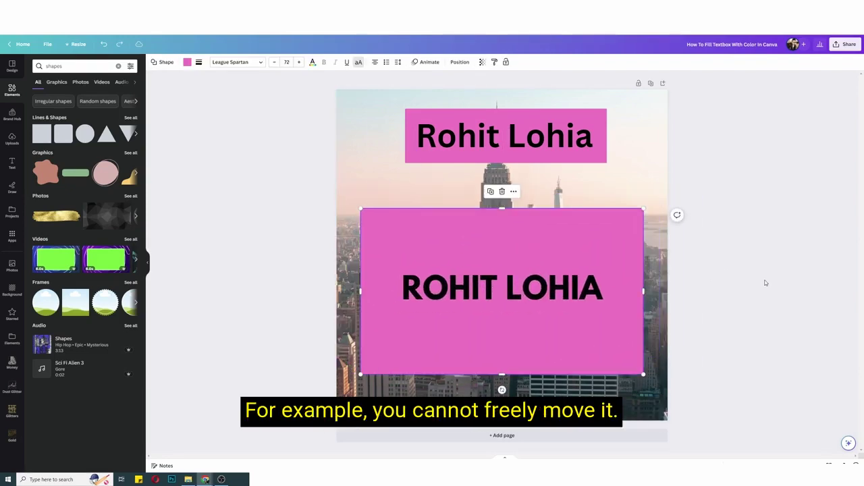
key(ctrl+z)
click(788, 274)
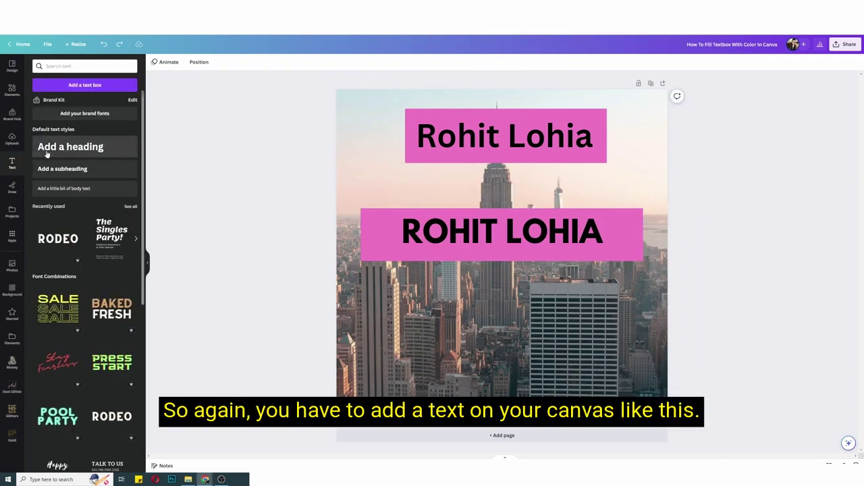
Step: Add a new heading with the creator's name and centre it below the pink boxes
drag(54, 158, 409, 313)
text(Rpo)
key(BackSpace)
key(BackSpace)
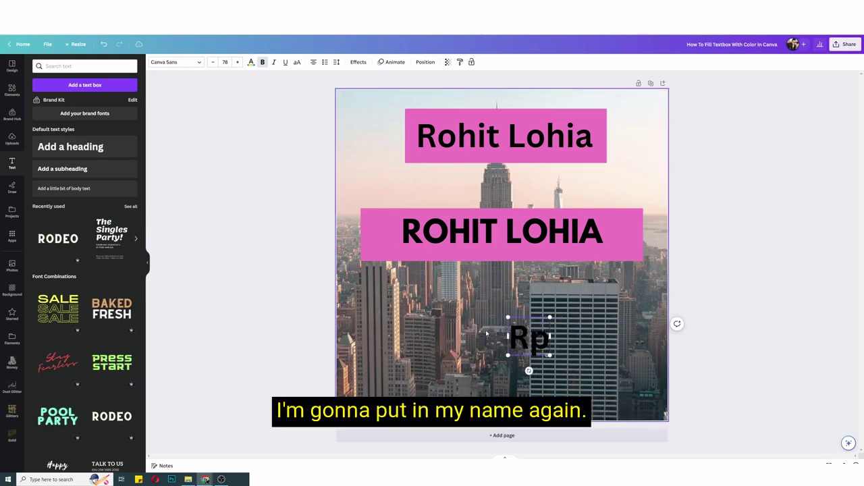
text(ohit Lohia)
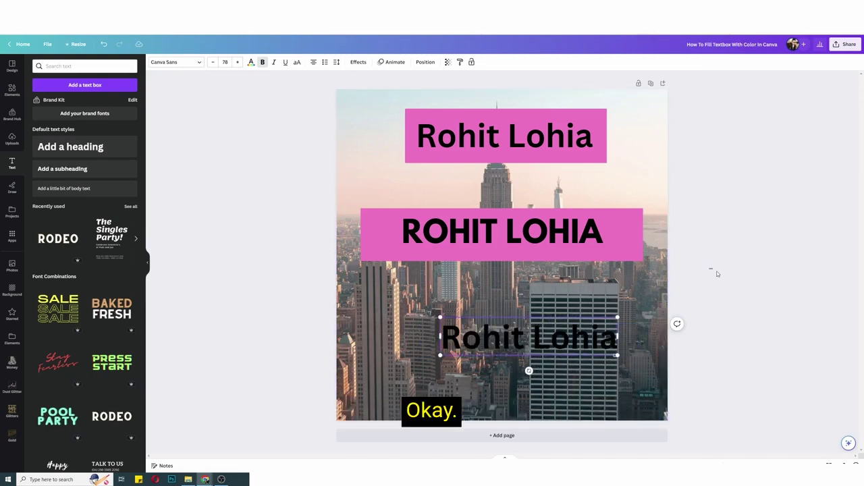
drag(513, 336, 488, 339)
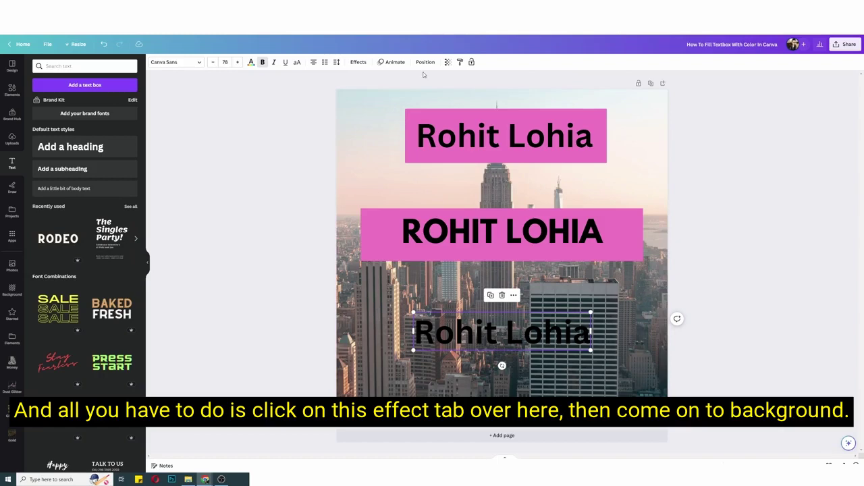
Step: Apply the Background effect to the third name with roundness 0 and spread 18
click(358, 62)
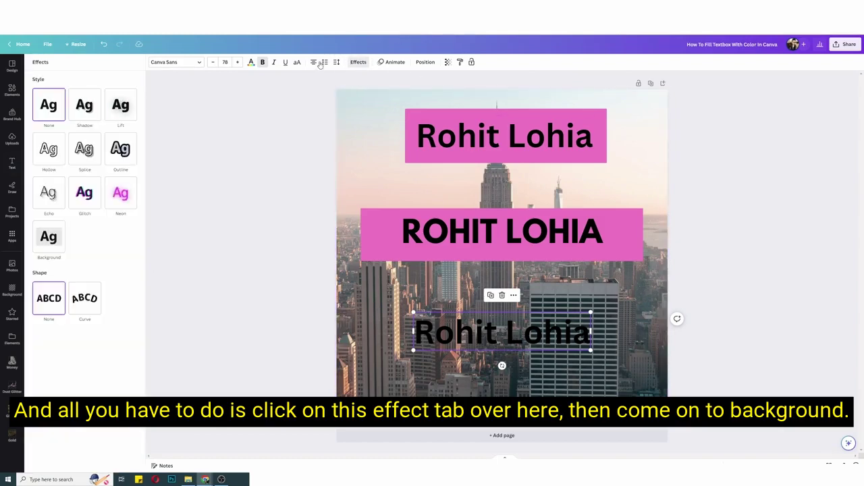
click(54, 247)
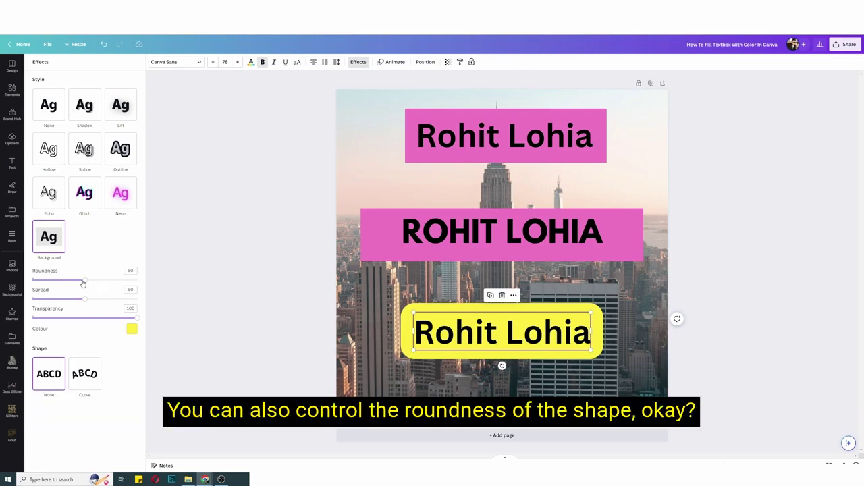
drag(84, 283, 33, 281)
drag(84, 299, 51, 299)
mouse_move(138, 320)
mouse_down()
mouse_move(56, 315)
mouse_move(151, 326)
mouse_up()
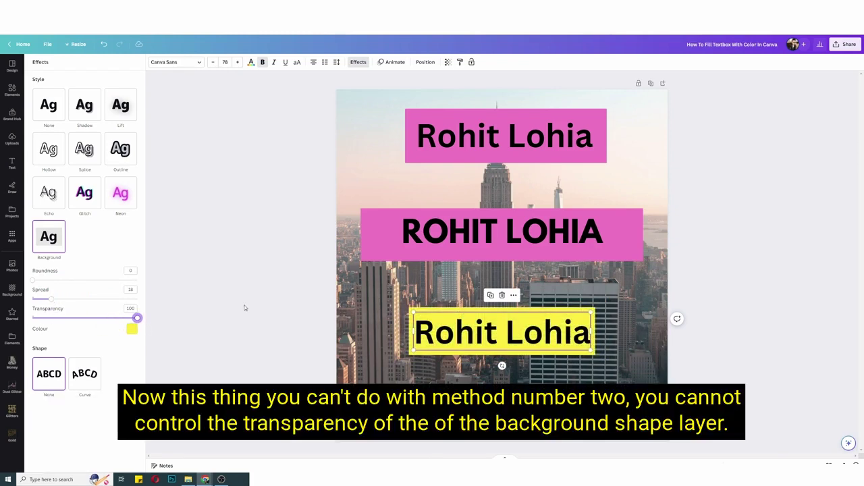
click(382, 237)
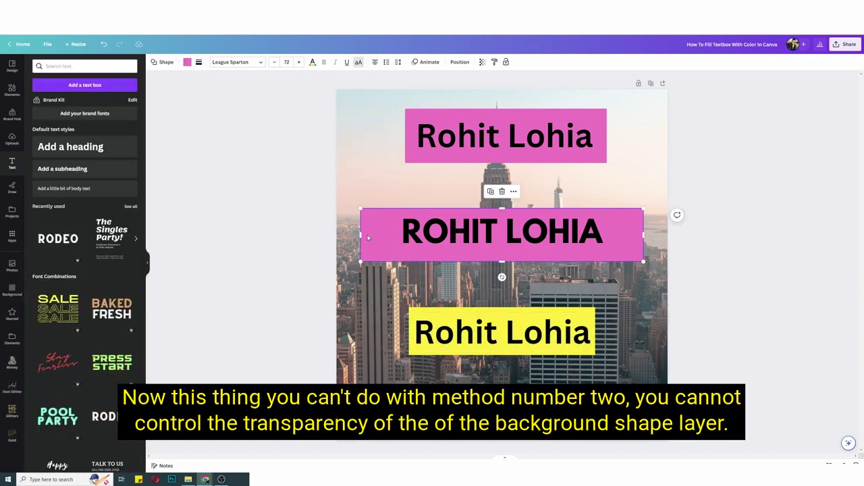
Step: Test the pink box and yellow background transparency, then recolour the third name's background pink
click(482, 62)
mouse_move(478, 90)
mouse_down()
mouse_move(425, 88)
mouse_move(482, 89)
mouse_up()
click(460, 331)
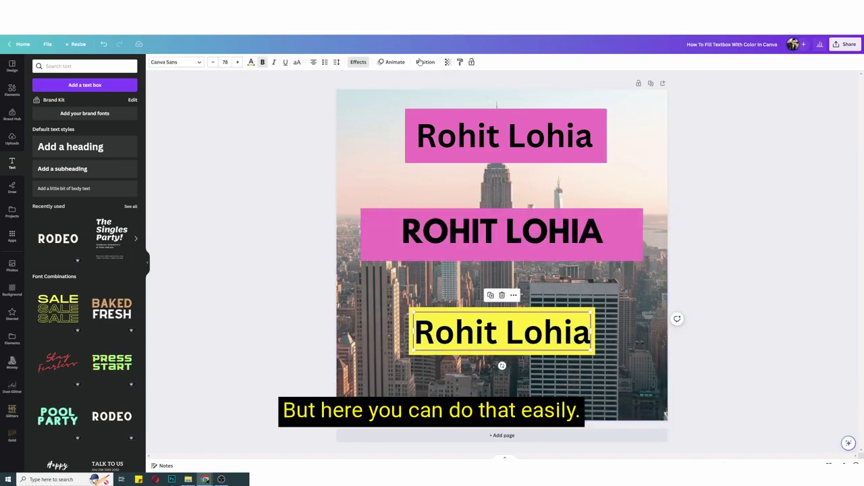
click(358, 62)
drag(97, 318, 137, 319)
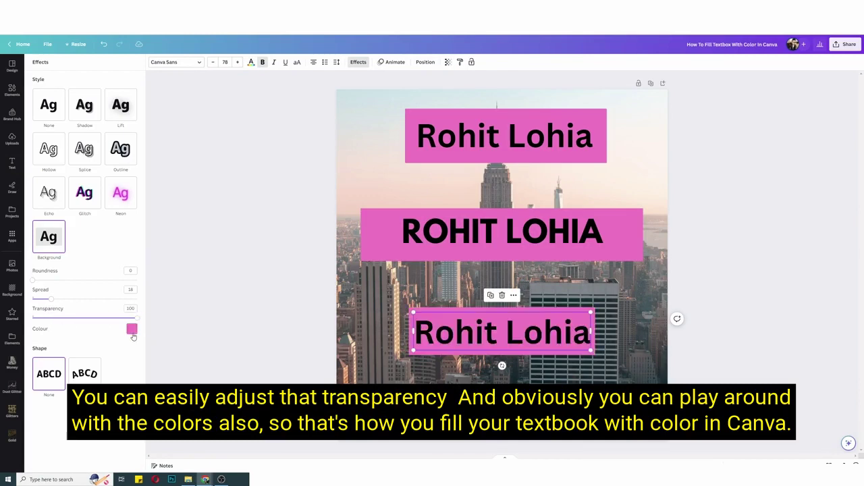
click(132, 328)
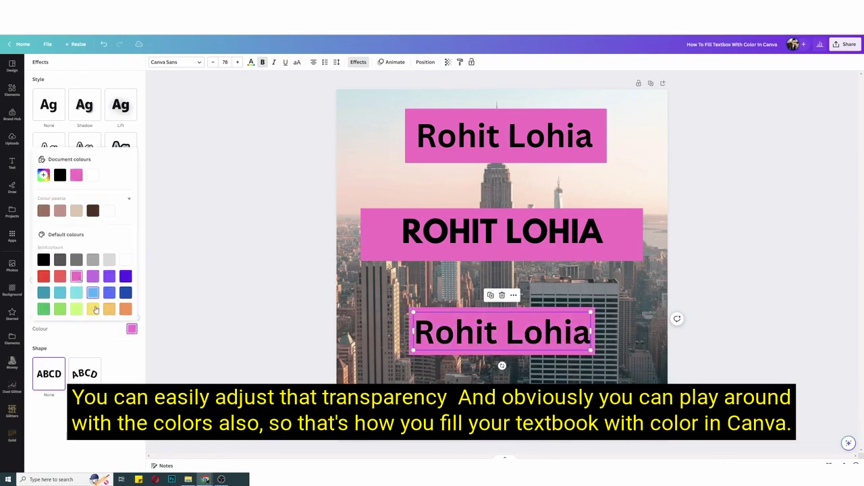
click(123, 365)
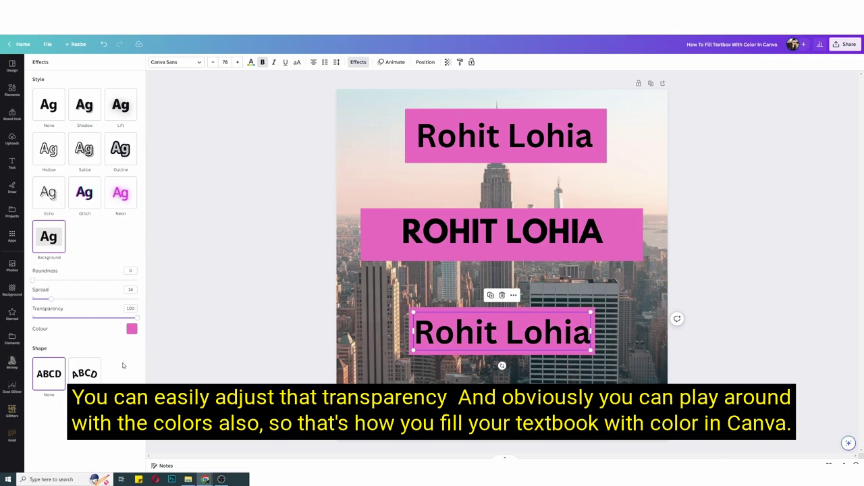